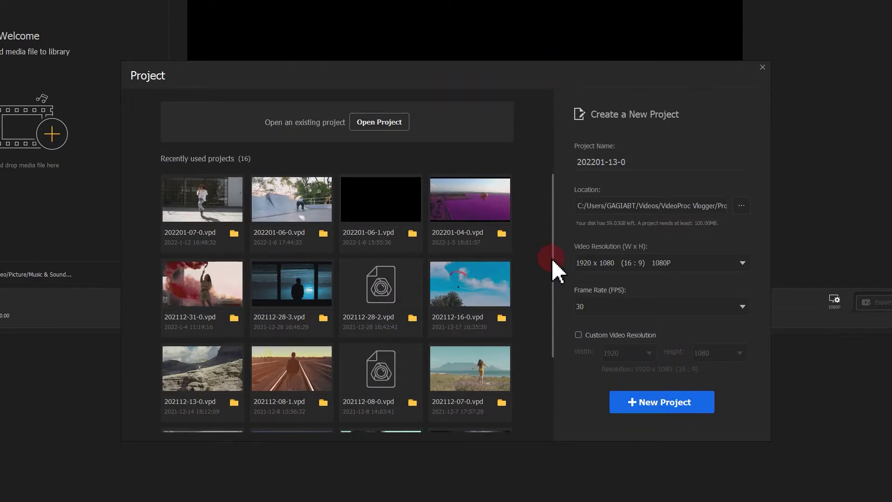
- Start a new project and import music files 01–03 and the Glitch 1 logo image into the Media Library
{"action": "left_click", "coordinate": [650, 403]}
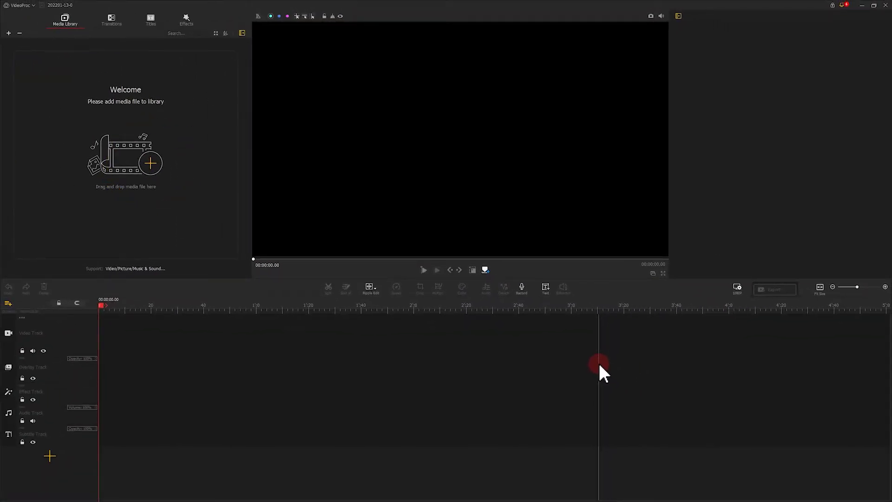
{"action": "left_click", "coordinate": [150, 163]}
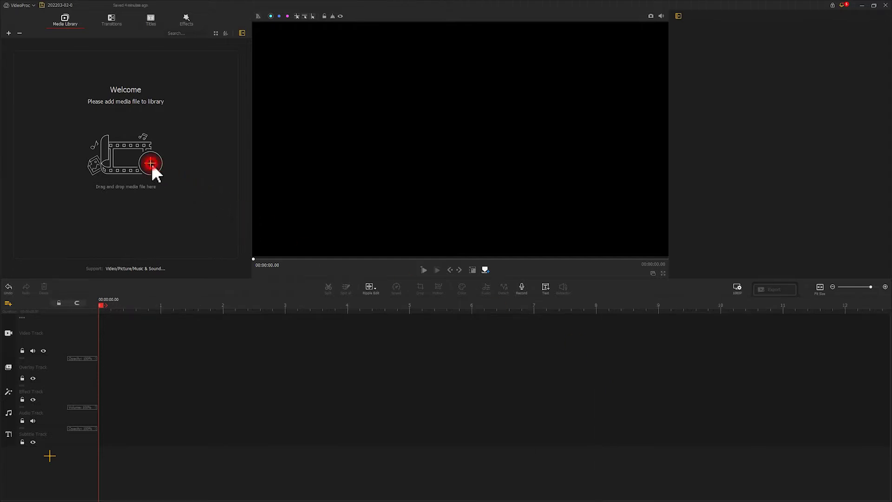
{"action": "left_click_drag", "start_coordinate": [140, 112], "coordinate": [86, 49]}
{"action": "left_click", "coordinate": [387, 269]}
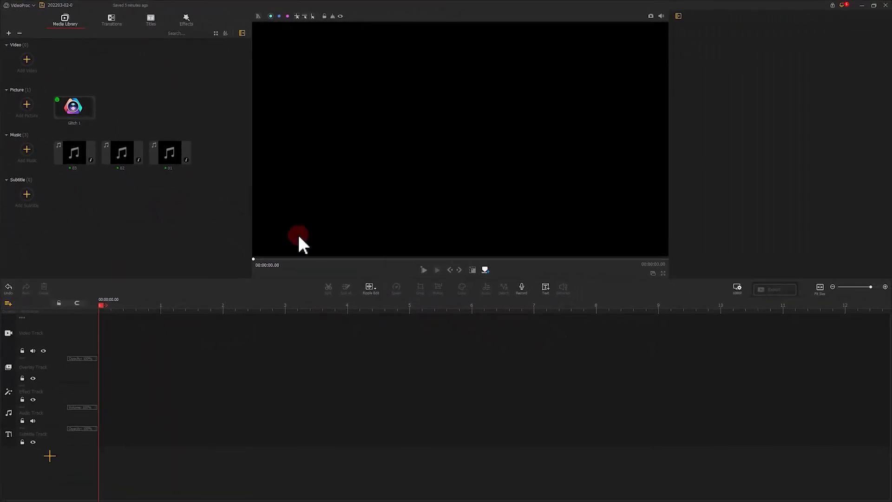
{"action": "left_click", "coordinate": [68, 111]}
- Put Glitch 1 on the video track, shrink the logo to 0.05 at upper centre, and snapshot the frame
{"action": "left_click_drag", "start_coordinate": [65, 108], "coordinate": [112, 320]}
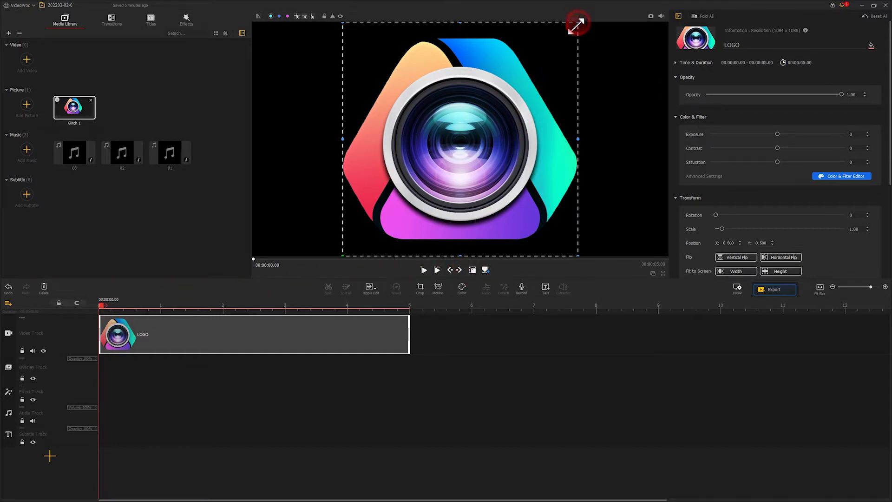
{"action": "left_click_drag", "start_coordinate": [577, 24], "coordinate": [403, 217]}
{"action": "left_click_drag", "start_coordinate": [369, 241], "coordinate": [458, 114]}
{"action": "left_click", "coordinate": [514, 188]}
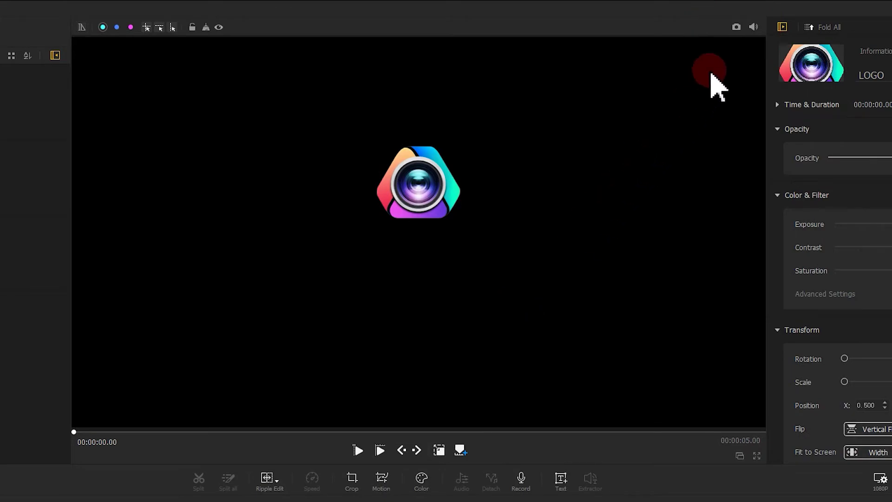
{"action": "left_click", "coordinate": [736, 28]}
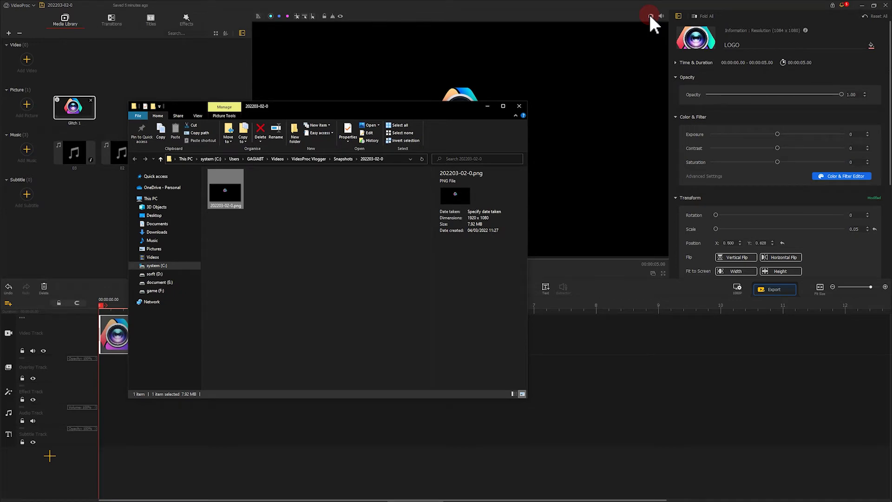
- Import the 202203-02-0.png snapshot from the Snapshots folder into the Media Library
{"action": "left_click_drag", "start_coordinate": [232, 196], "coordinate": [116, 112]}
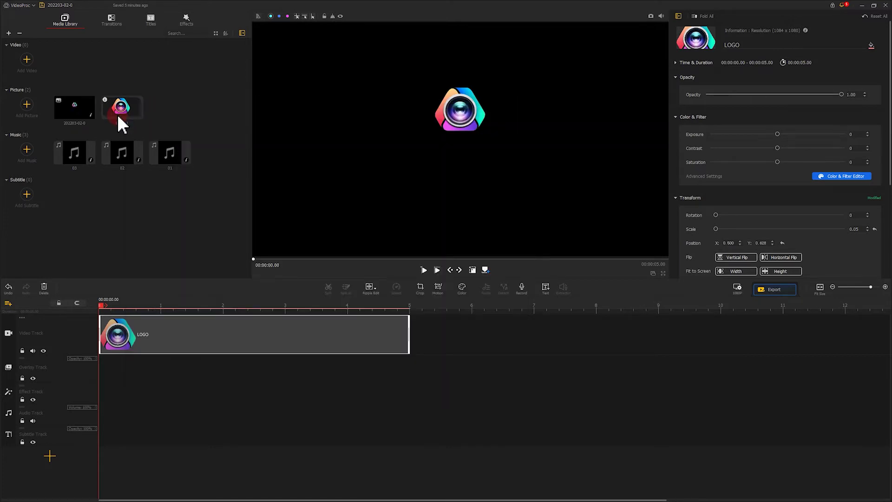
- Place the 202203-02-0 snapshot at the track start, extend it to 10 s, and delete the LOGO clip
{"action": "left_click_drag", "start_coordinate": [79, 113], "coordinate": [100, 324]}
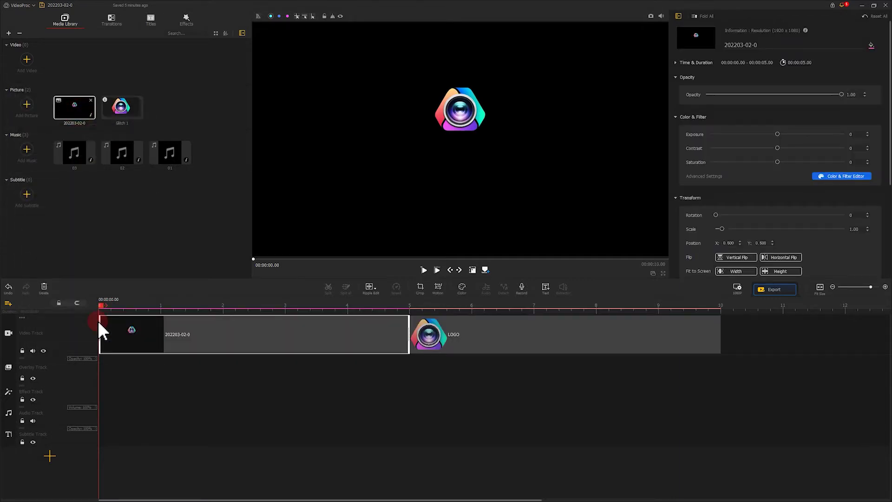
{"action": "left_click_drag", "start_coordinate": [407, 342], "coordinate": [720, 339]}
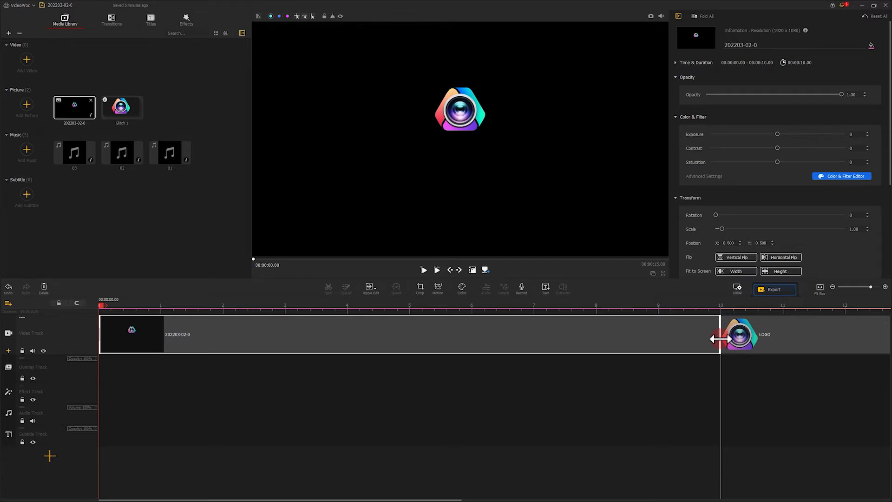
{"action": "left_click", "coordinate": [741, 338]}
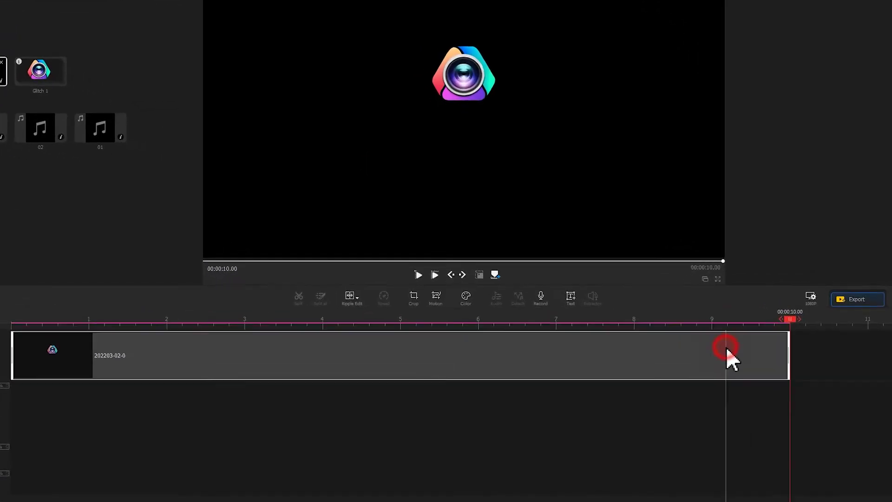
{"action": "left_click", "coordinate": [437, 293]}
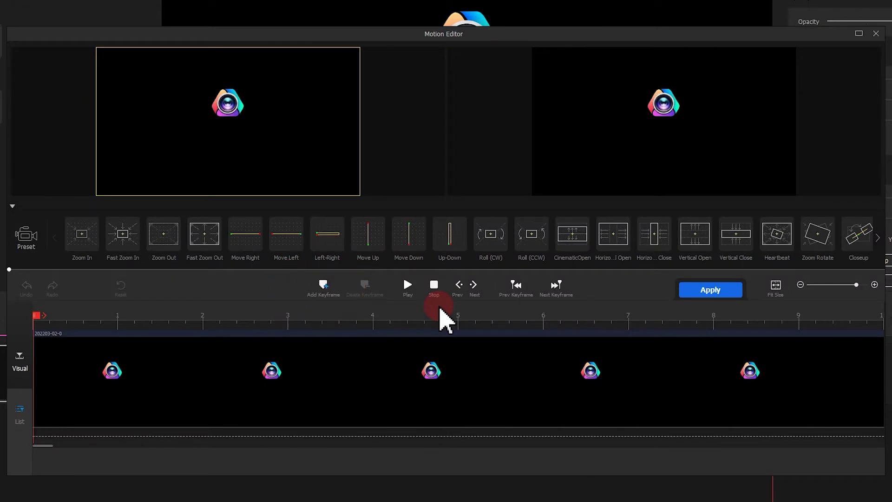
- Add a motion keyframe at 0 s with the frame tightly around the logo
{"action": "left_click", "coordinate": [321, 287]}
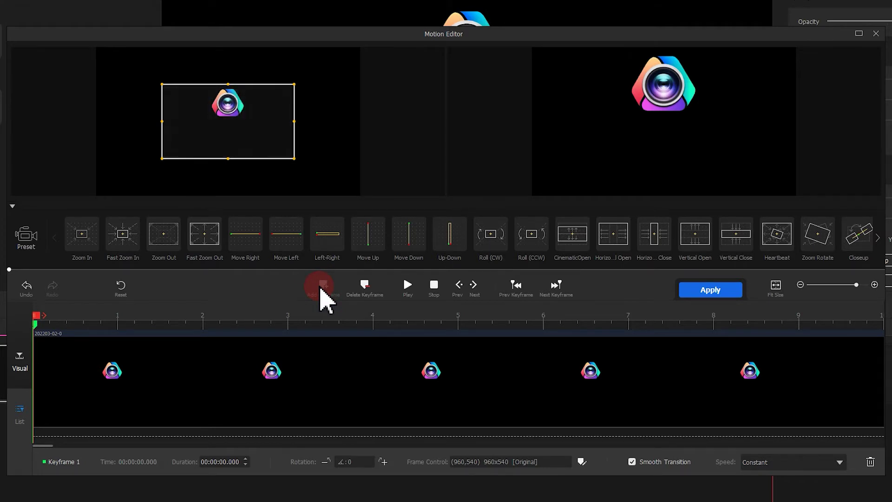
{"action": "left_click", "coordinate": [293, 158]}
{"action": "left_click_drag", "start_coordinate": [294, 159], "coordinate": [230, 104]}
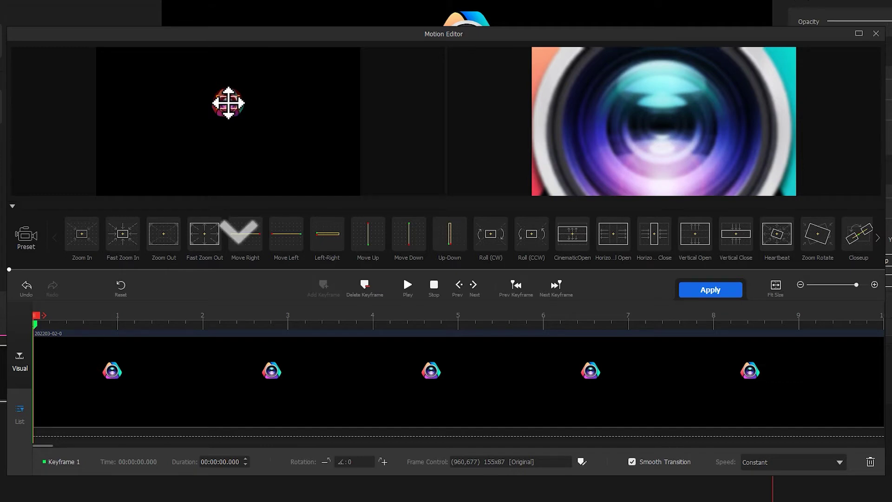
- Add a second motion keyframe at 2.36 s with the frame enlarged to the full 1920x1080
{"action": "left_click", "coordinate": [35, 315]}
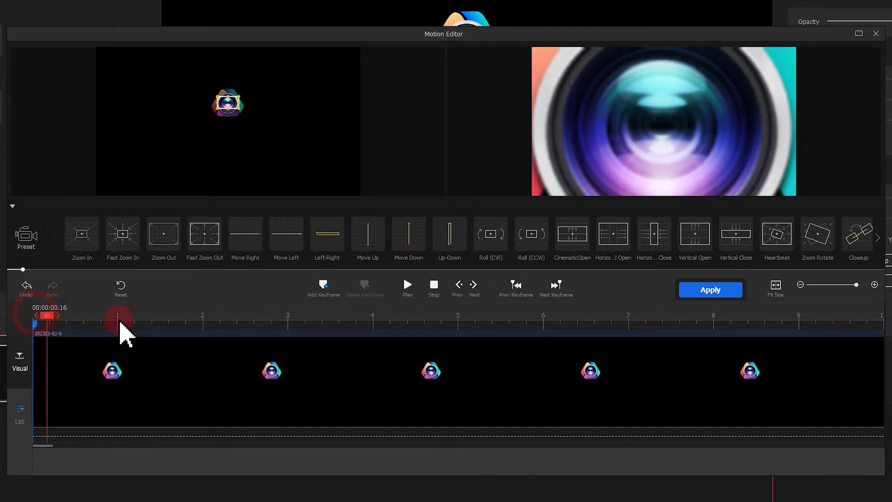
{"action": "left_click_drag", "start_coordinate": [119, 323], "coordinate": [238, 327]}
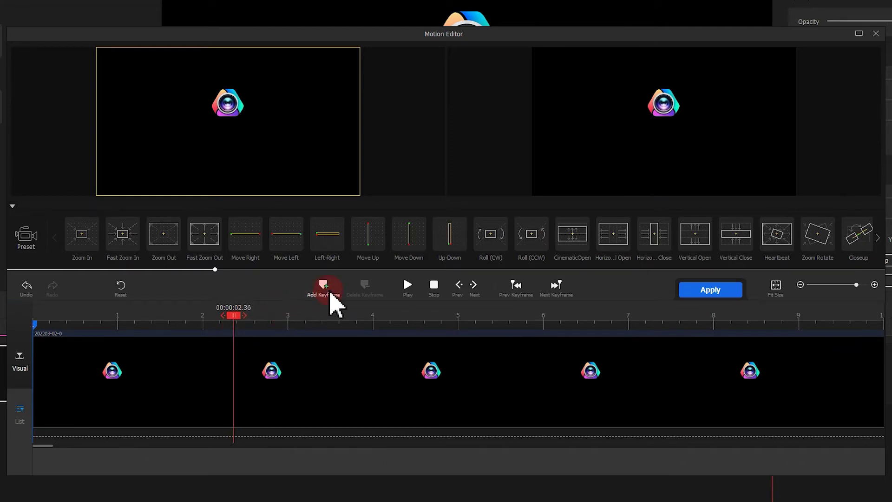
{"action": "left_click", "coordinate": [327, 291]}
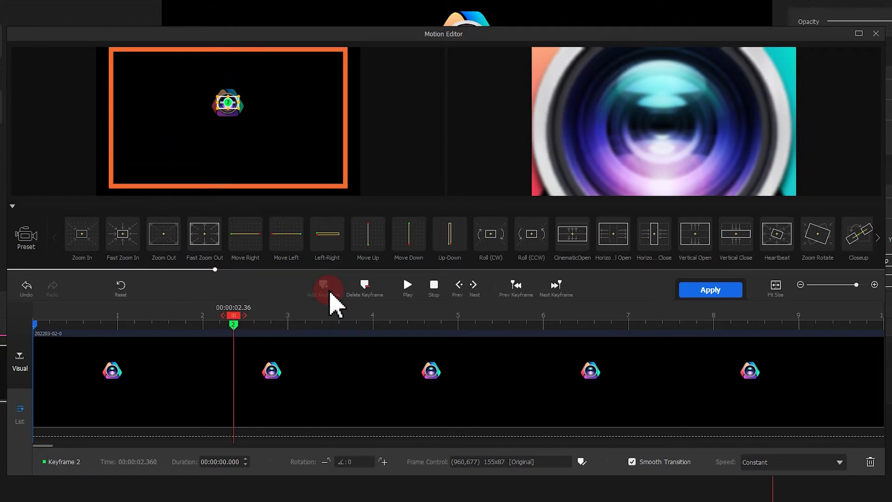
{"action": "left_click", "coordinate": [239, 110]}
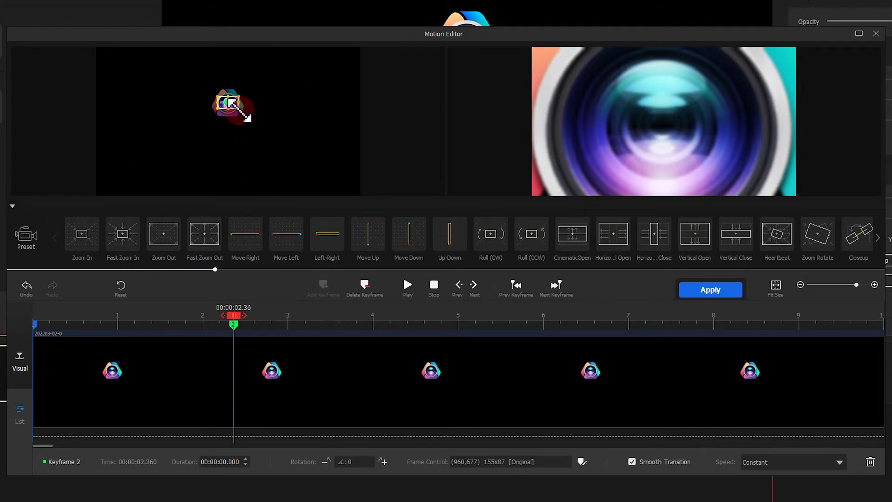
{"action": "left_click_drag", "start_coordinate": [240, 111], "coordinate": [195, 130]}
{"action": "left_click_drag", "start_coordinate": [250, 134], "coordinate": [310, 194]}
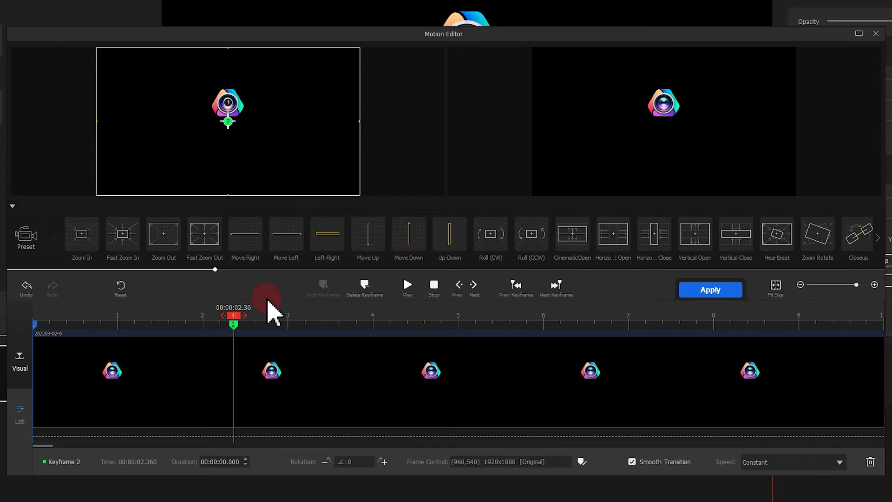
- Remove the extra keyframe at 10 s and apply the motion effect
{"action": "left_click_drag", "start_coordinate": [233, 316], "coordinate": [885, 335]}
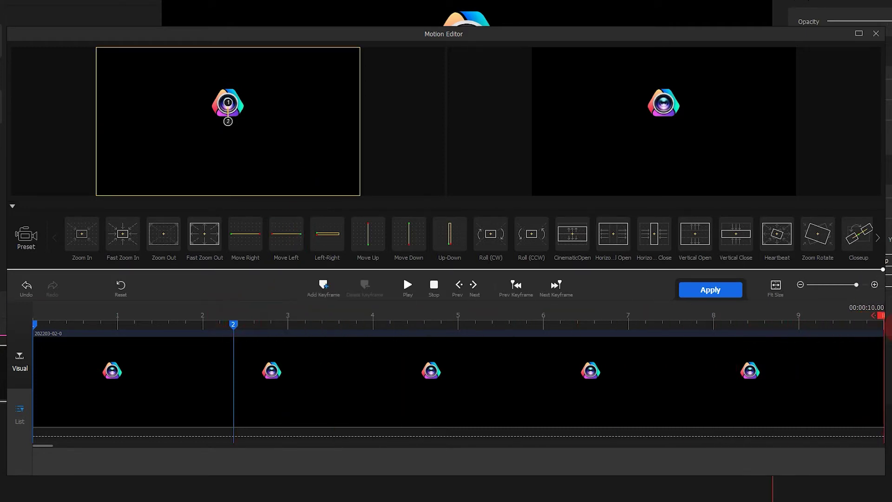
{"action": "left_click", "coordinate": [325, 290]}
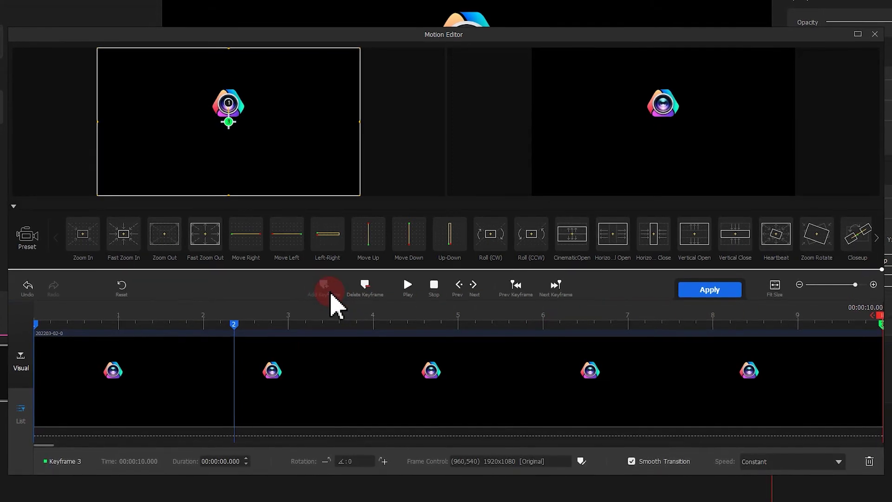
{"action": "left_click", "coordinate": [364, 288]}
{"action": "left_click", "coordinate": [689, 290]}
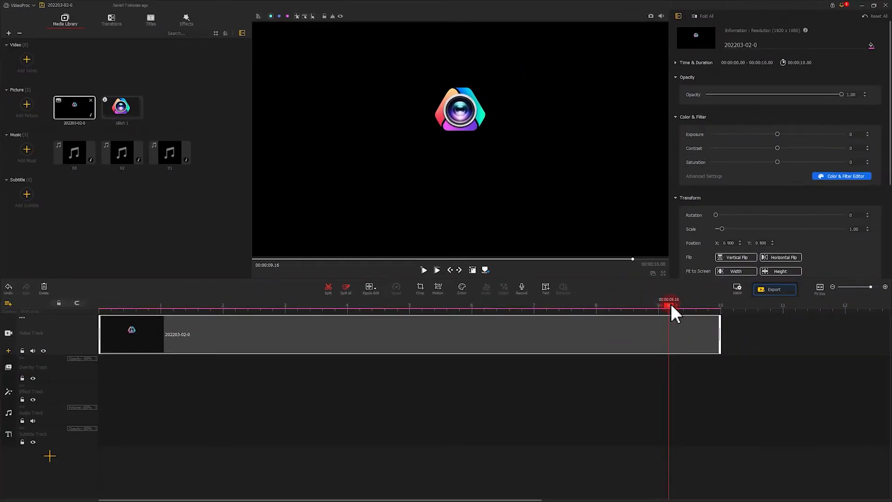
{"action": "left_click_drag", "start_coordinate": [671, 306], "coordinate": [57, 306]}
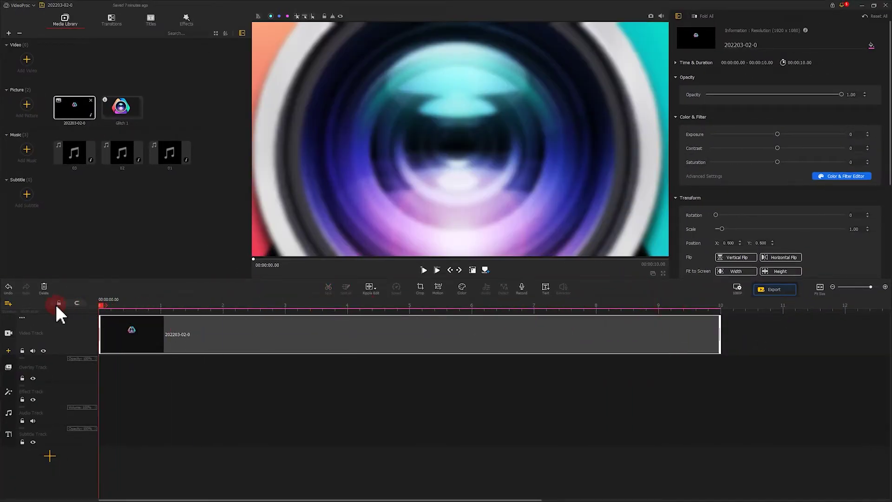
{"action": "left_click", "coordinate": [424, 270]}
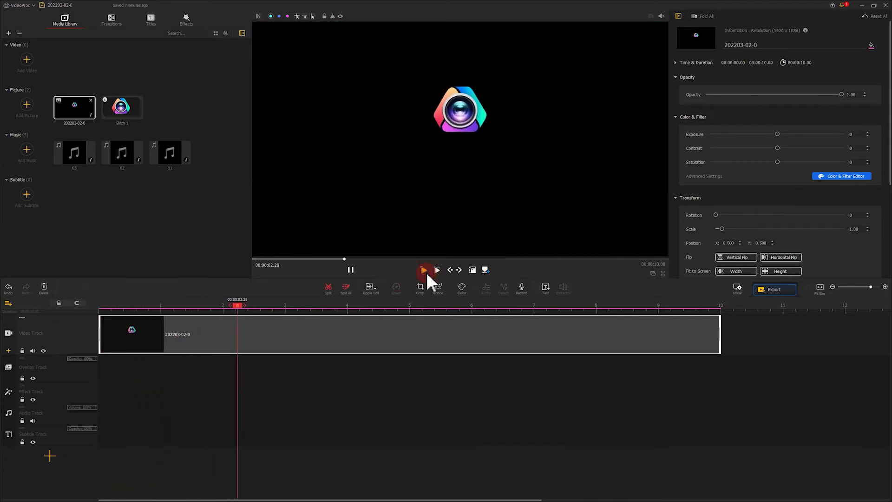
{"action": "left_click", "coordinate": [351, 270]}
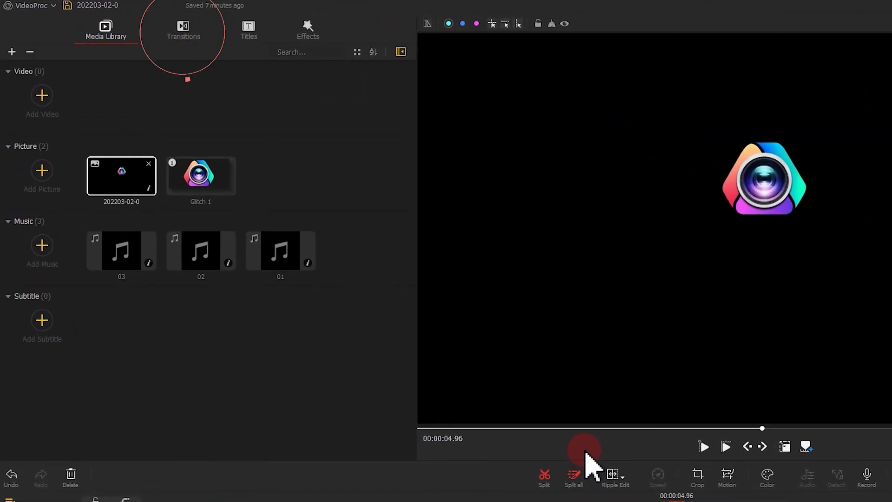
{"action": "left_click", "coordinate": [185, 33]}
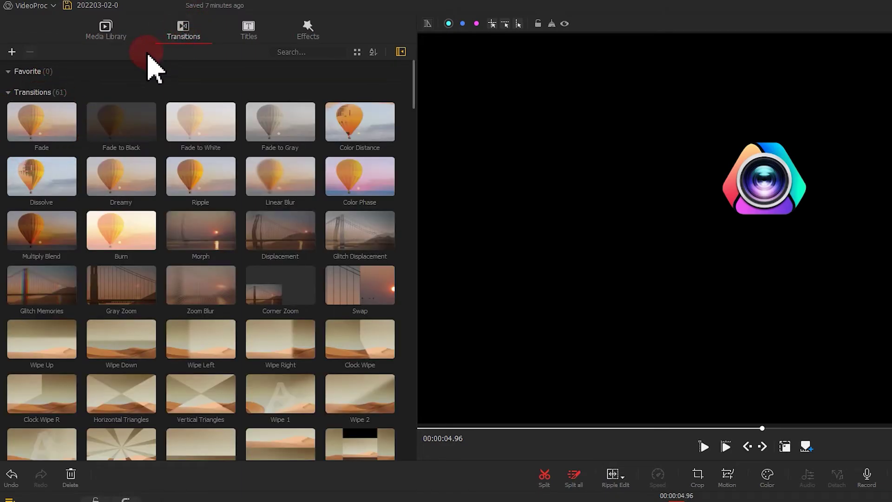
- Add a Fade transition to the start of the logo clip, trimmed to 1.30 s
{"action": "left_click", "coordinate": [52, 124]}
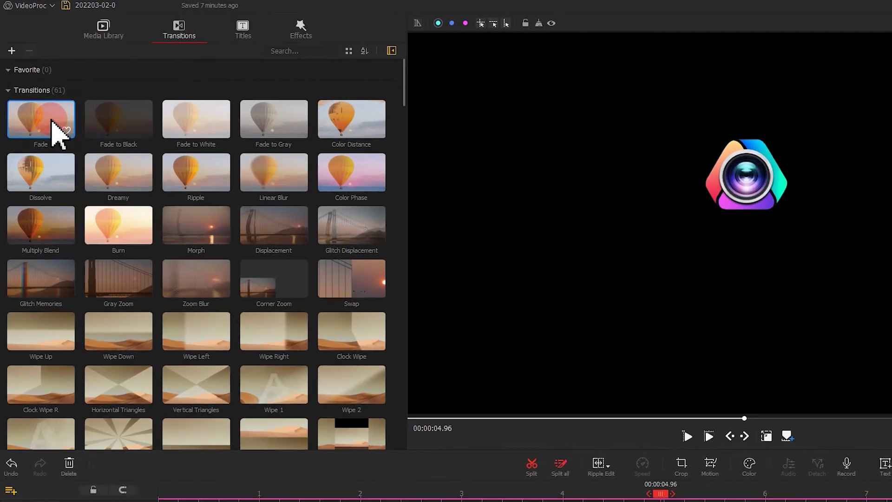
{"action": "left_click_drag", "start_coordinate": [51, 121], "coordinate": [164, 501]}
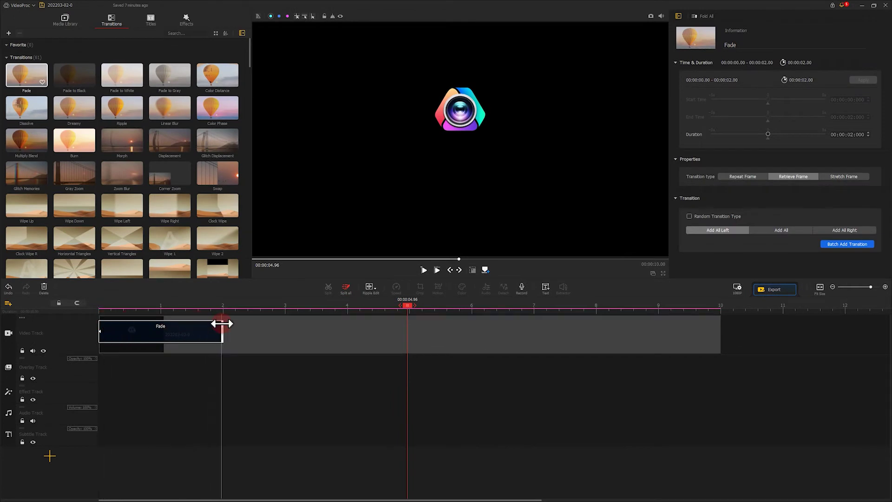
{"action": "left_click_drag", "start_coordinate": [223, 325], "coordinate": [182, 326]}
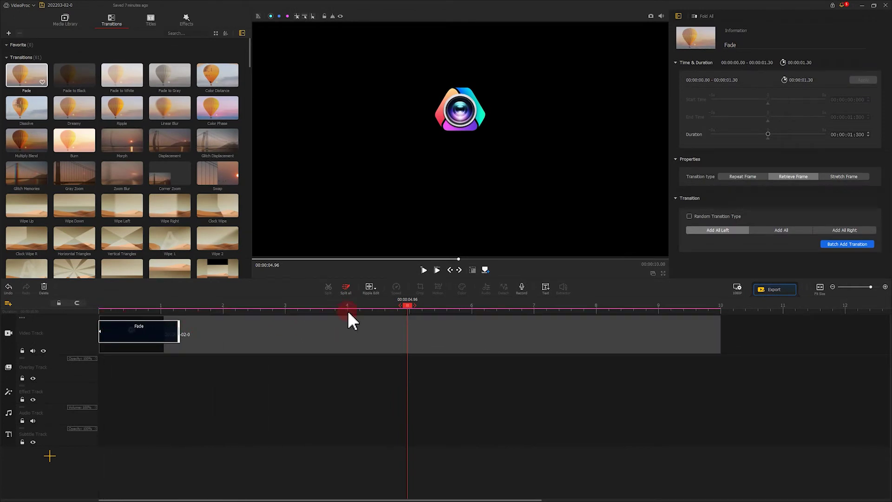
- Rewind to the start, play back the intro to check it, then pause
{"action": "left_click_drag", "start_coordinate": [405, 305], "coordinate": [82, 305]}
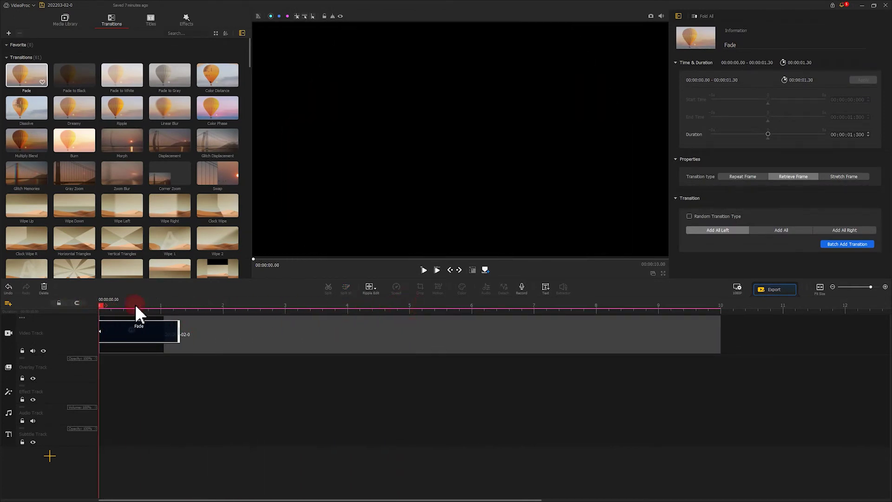
{"action": "left_click", "coordinate": [424, 269]}
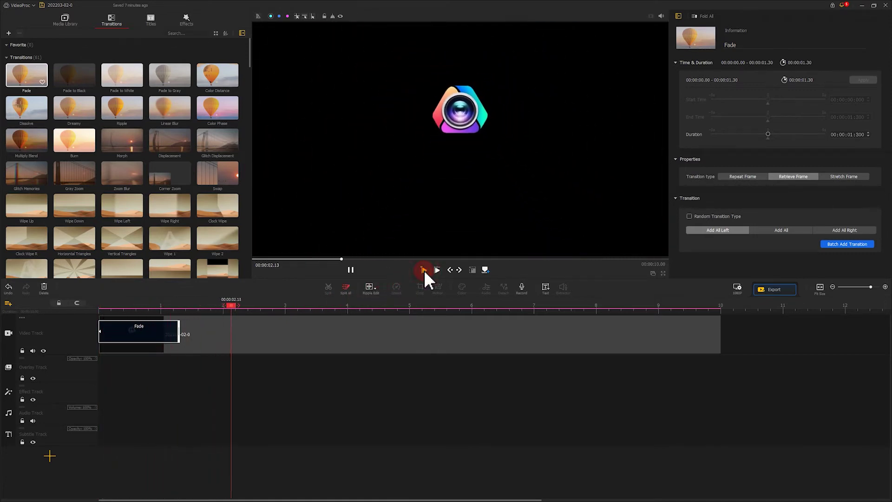
{"action": "left_click", "coordinate": [351, 269]}
{"action": "left_click", "coordinate": [351, 270]}
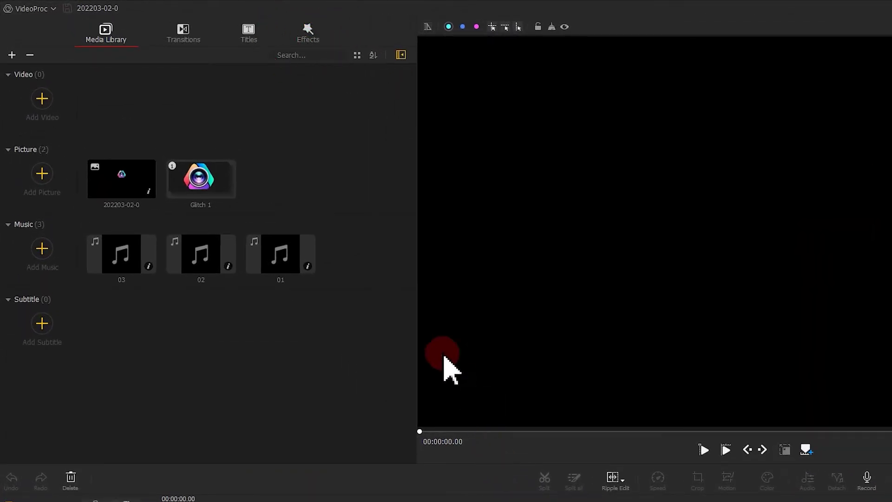
- Place a Rag effect on the effect track at 2.43 s, trimmed to about half a second
{"action": "left_click", "coordinate": [319, 41]}
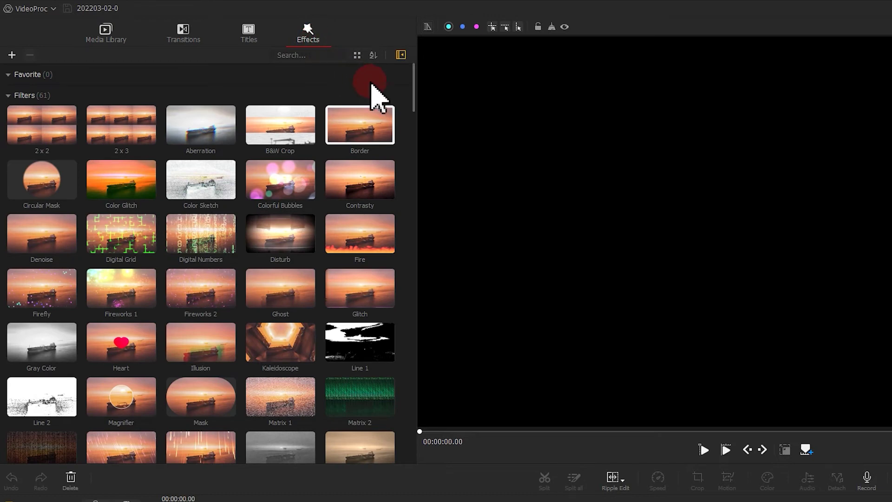
{"action": "left_click_drag", "start_coordinate": [414, 93], "coordinate": [418, 319]}
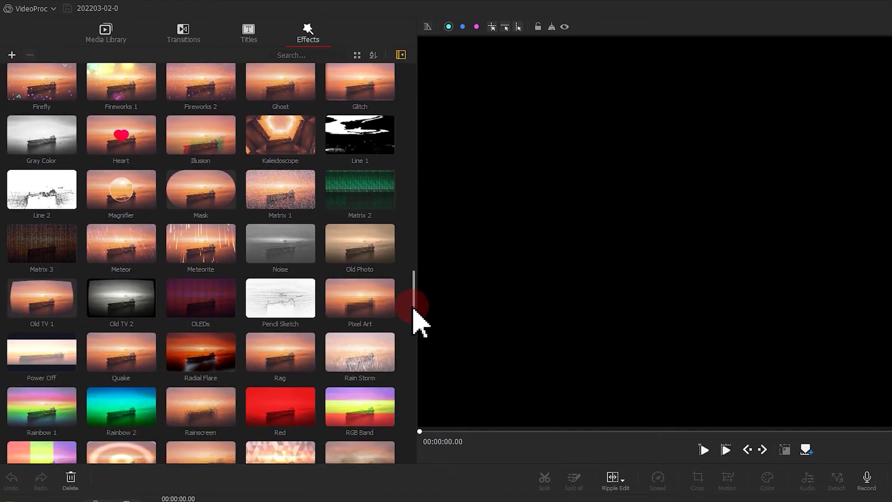
{"action": "left_click", "coordinate": [289, 343]}
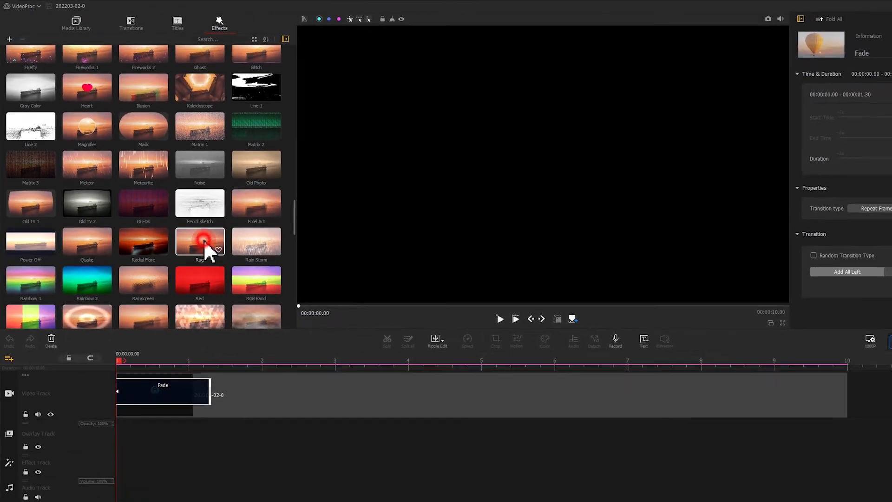
{"action": "left_click_drag", "start_coordinate": [204, 243], "coordinate": [297, 468]}
{"action": "left_click_drag", "start_coordinate": [251, 398], "coordinate": [258, 397]}
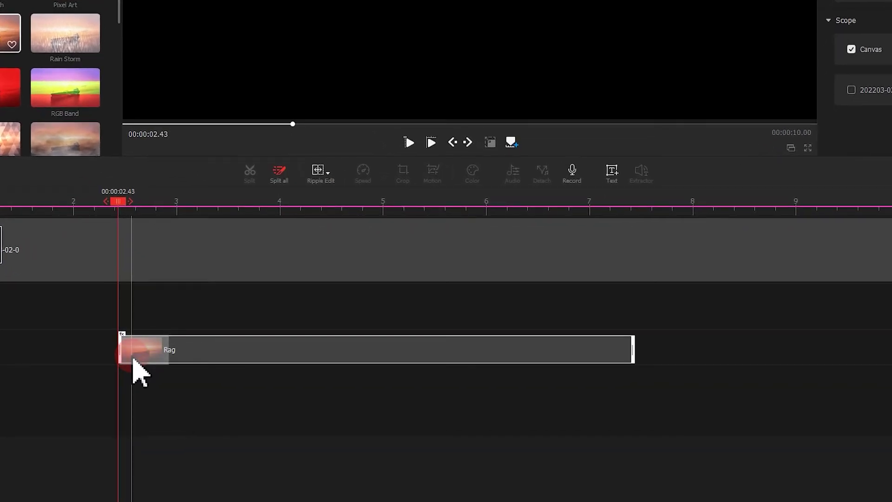
{"action": "left_click", "coordinate": [467, 359]}
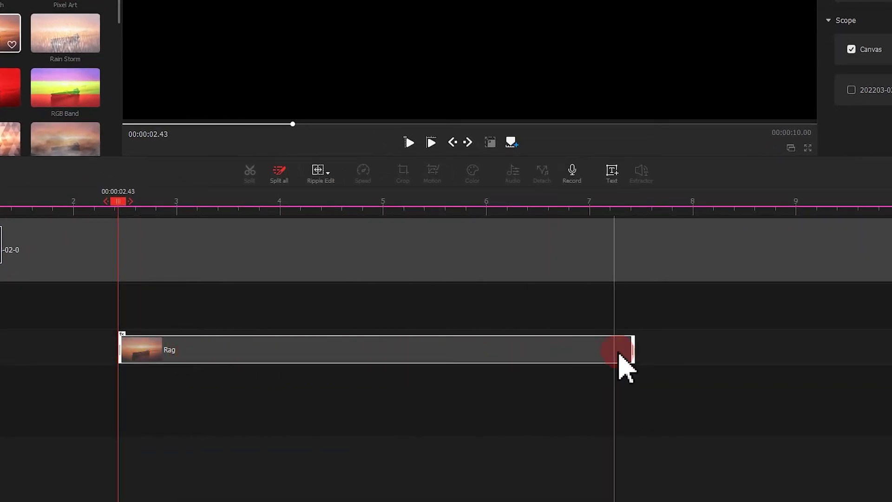
{"action": "left_click_drag", "start_coordinate": [633, 349], "coordinate": [168, 367]}
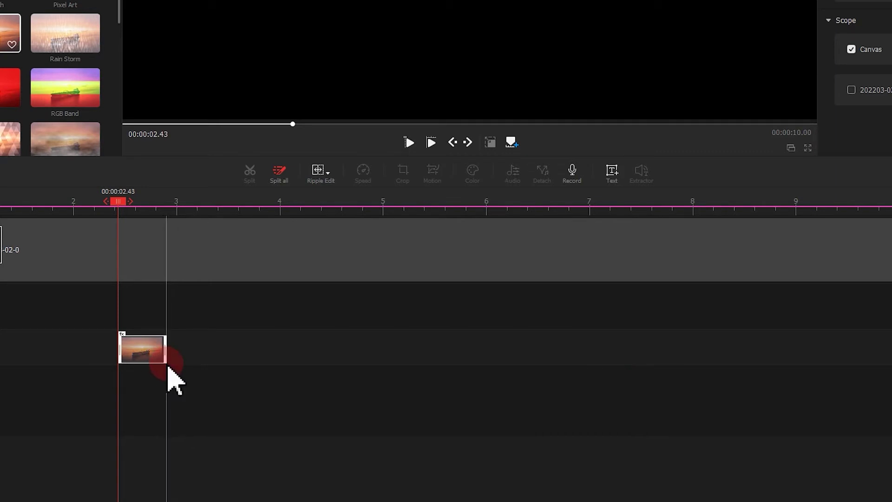
- Paste two Rag copies: one right after the first ending near 3.16 s, another at 4.06 s
{"action": "key", "text": "ctrl+c"}
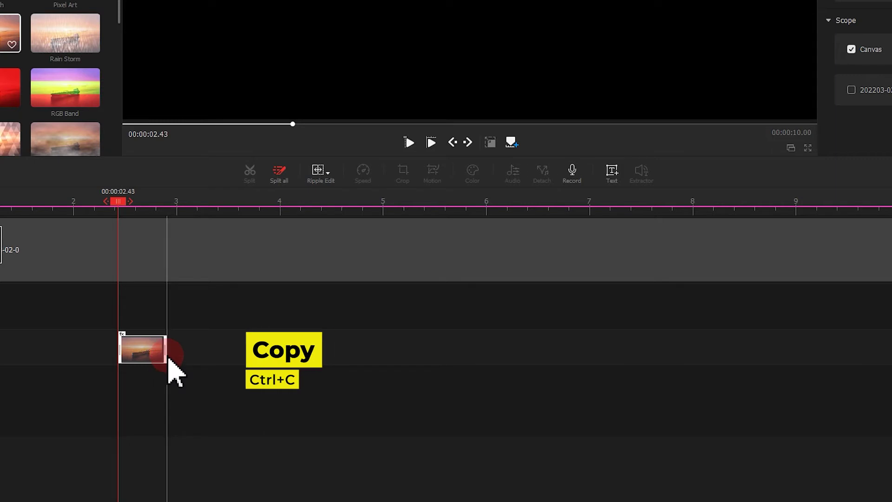
{"action": "key", "text": "ctrl+v"}
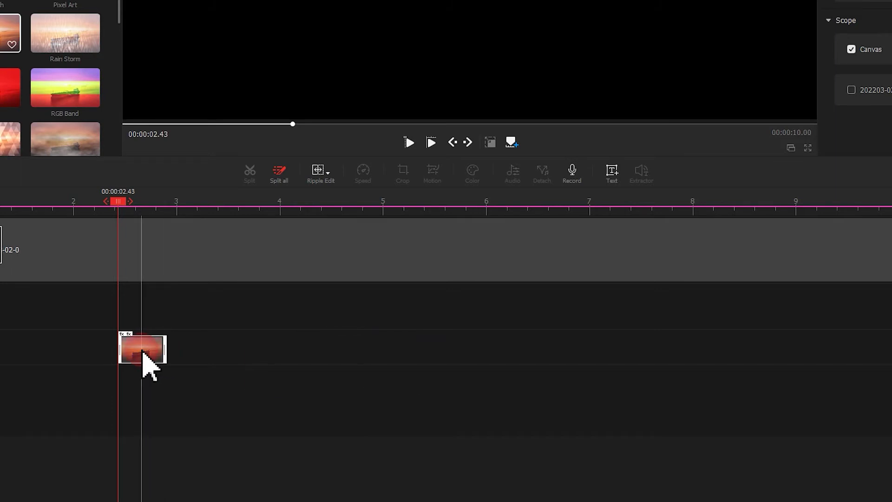
{"action": "left_click_drag", "start_coordinate": [143, 354], "coordinate": [194, 354]}
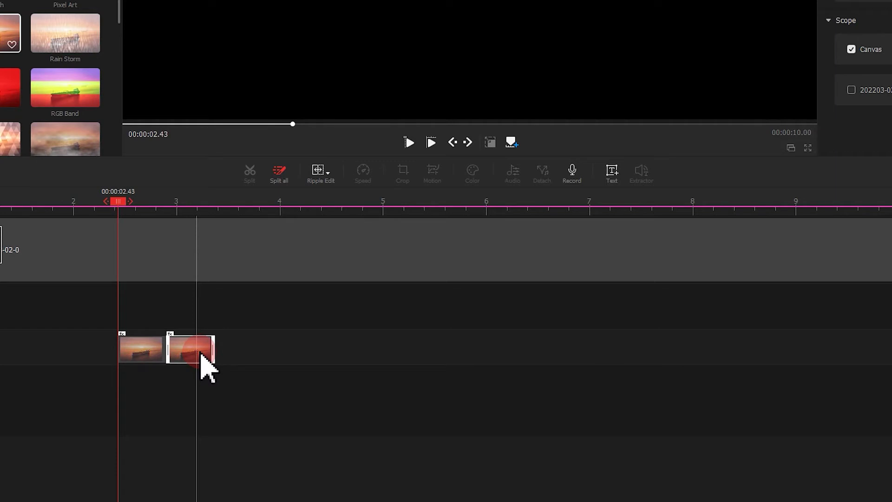
{"action": "left_click_drag", "start_coordinate": [213, 348], "coordinate": [193, 347]}
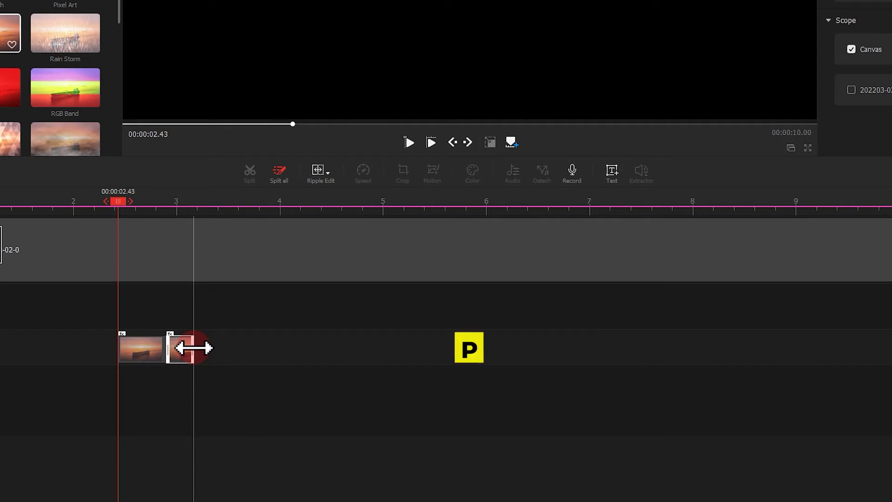
{"action": "key", "text": "ctrl+v"}
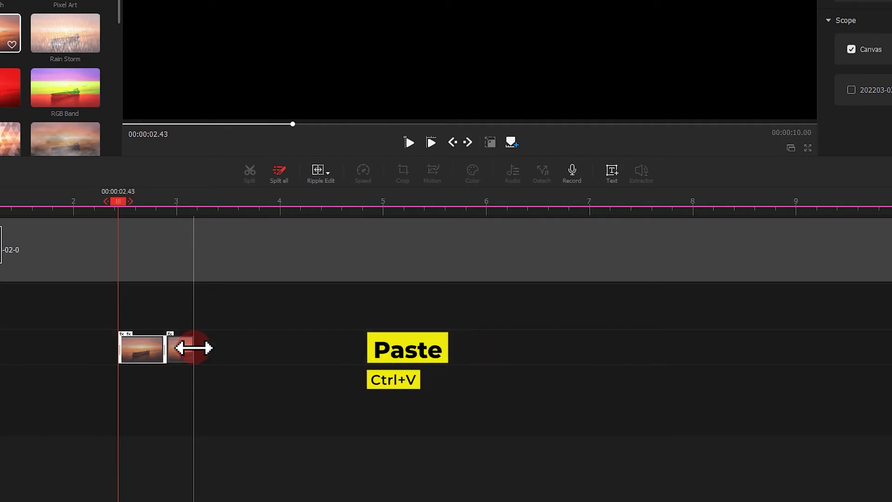
{"action": "left_click_drag", "start_coordinate": [136, 349], "coordinate": [303, 350]}
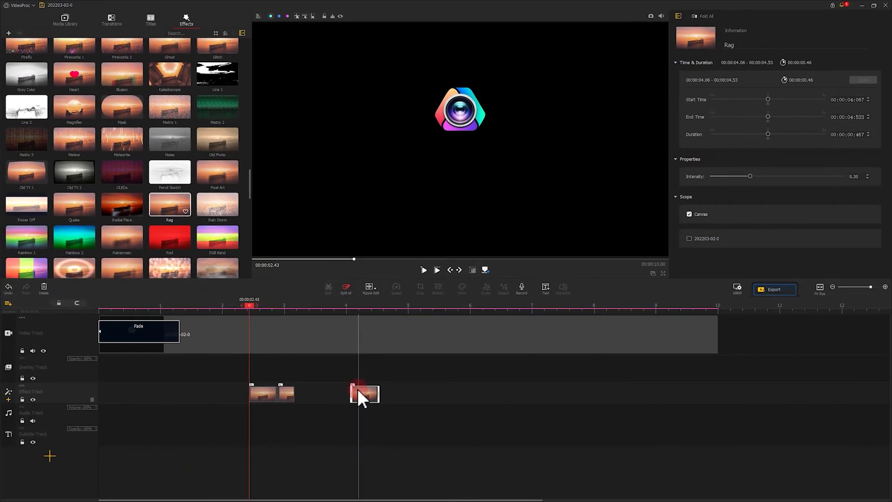
{"action": "left_click_drag", "start_coordinate": [251, 302], "coordinate": [98, 303]}
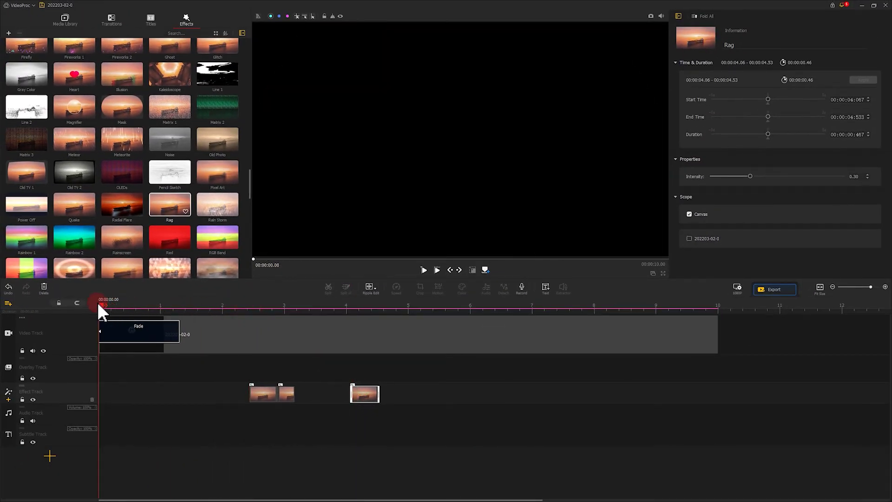
{"action": "left_click", "coordinate": [421, 269]}
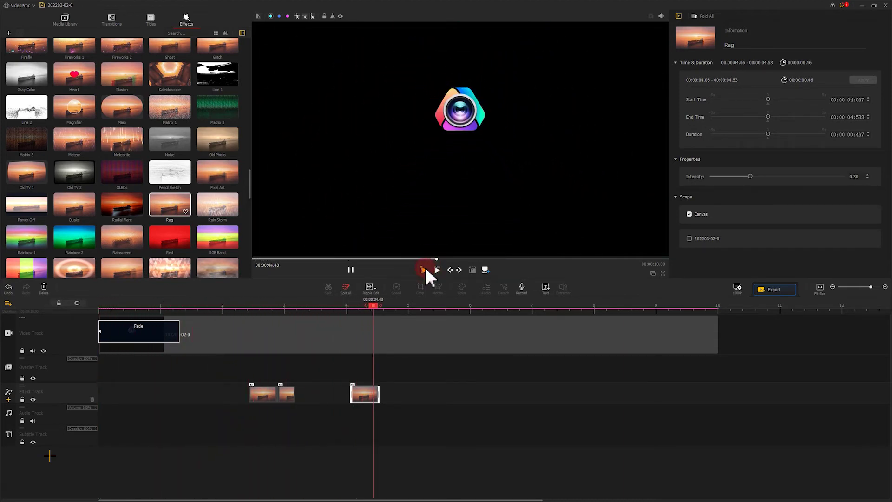
{"action": "left_click", "coordinate": [351, 268]}
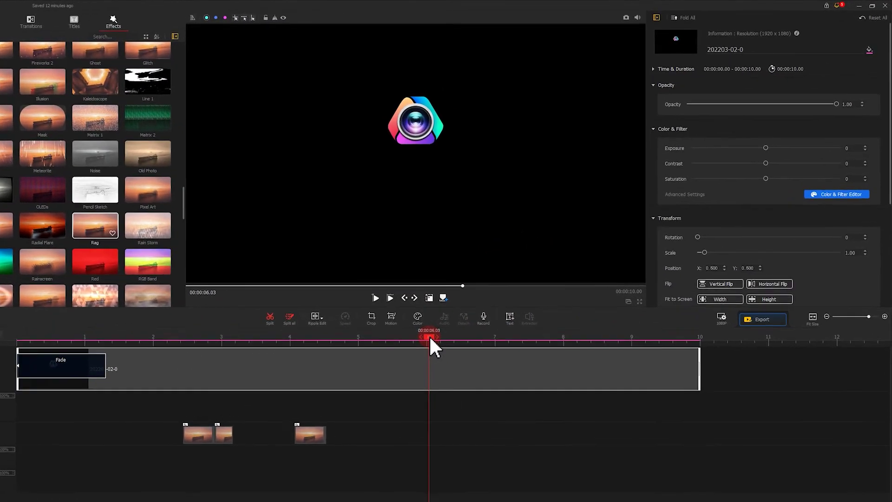
- Add a text title and replace 'Text Here' with 'VideoProc Vlogger'
{"action": "left_click", "coordinate": [545, 288]}
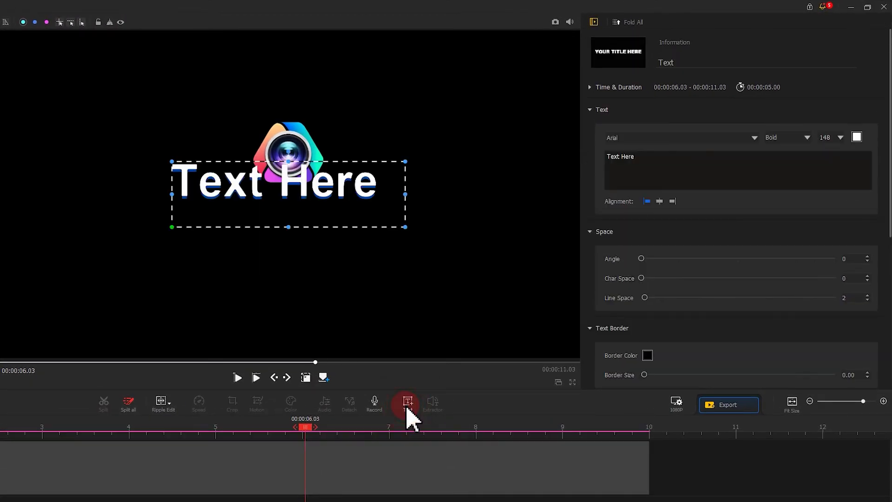
{"action": "left_click_drag", "start_coordinate": [638, 157], "coordinate": [589, 154]}
{"action": "type", "text": "VideoProc Vlogger"}
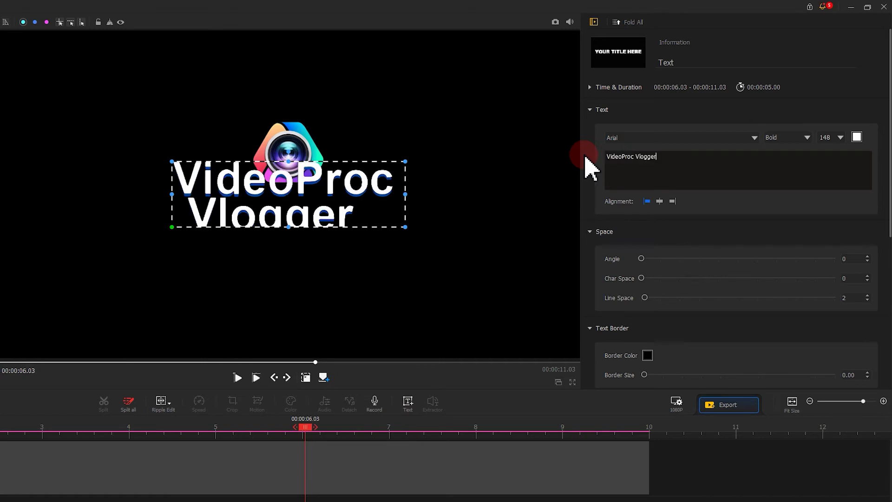
- Centre-align the title, shrink it, and position it just below the logo
{"action": "left_click_drag", "start_coordinate": [405, 193], "coordinate": [580, 179]}
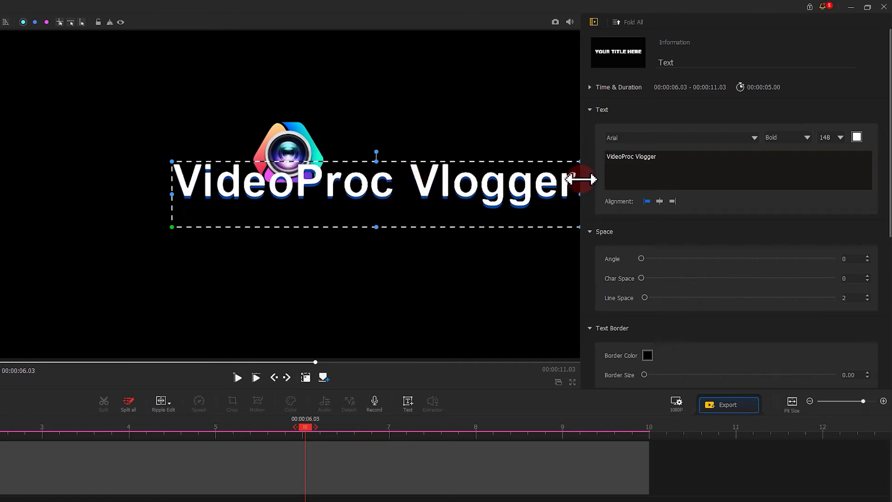
{"action": "left_click_drag", "start_coordinate": [484, 193], "coordinate": [439, 237]}
{"action": "left_click", "coordinate": [659, 201]}
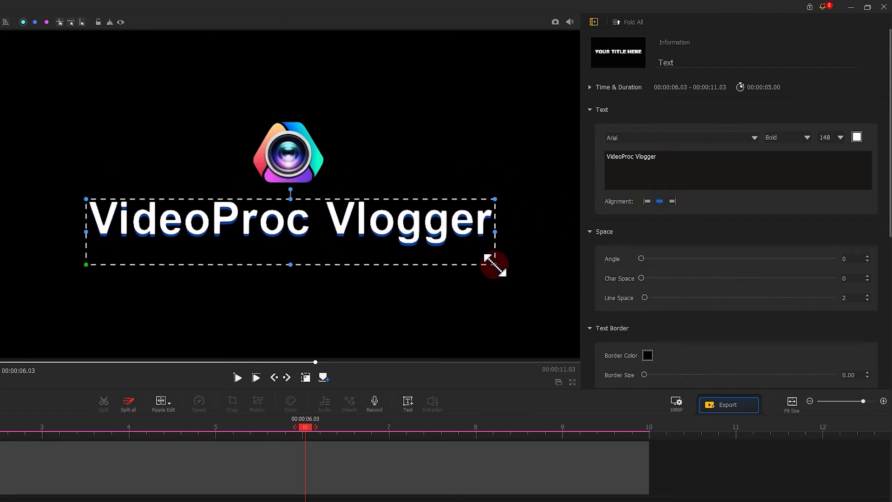
{"action": "left_click_drag", "start_coordinate": [494, 265], "coordinate": [319, 223]}
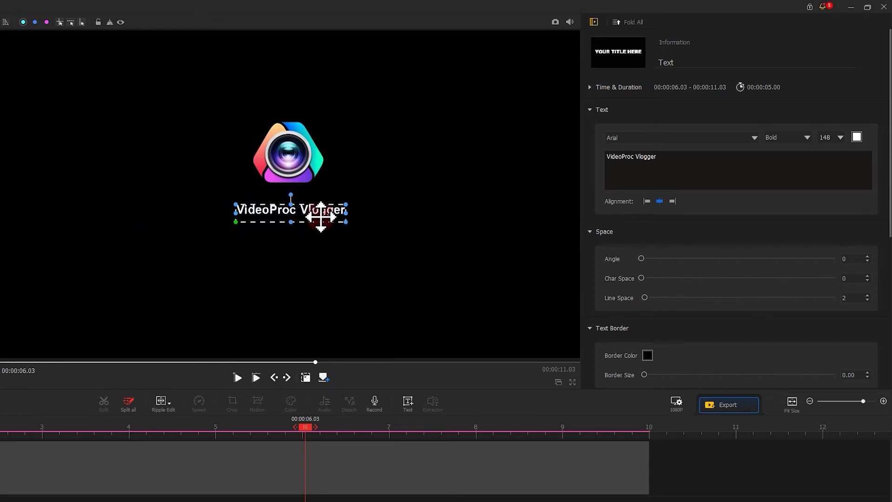
{"action": "left_click_drag", "start_coordinate": [305, 427], "coordinate": [307, 429]}
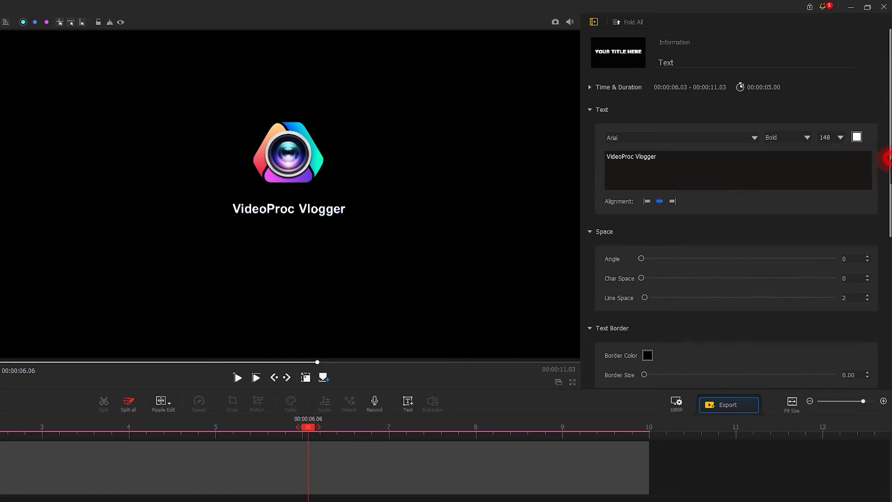
- Give the title the Oval 2 Move In animation with a 2.00 duration
{"action": "left_click_drag", "start_coordinate": [887, 158], "coordinate": [888, 298]}
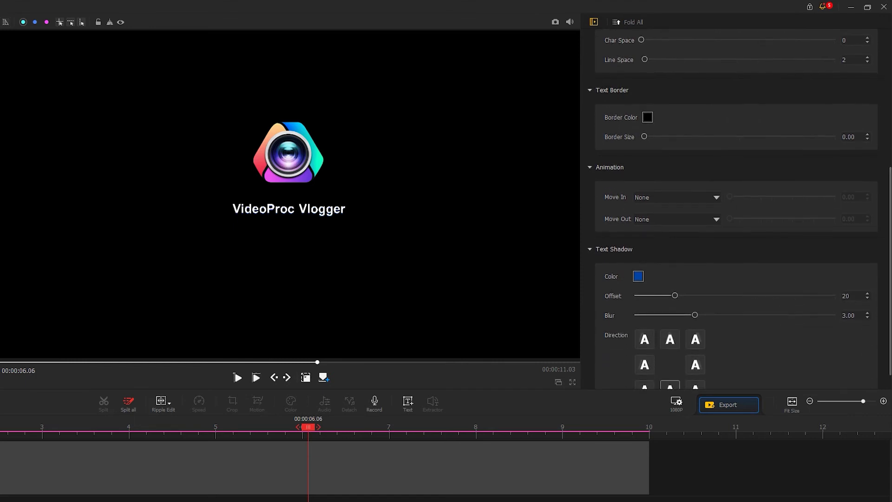
{"action": "left_click", "coordinate": [716, 197]}
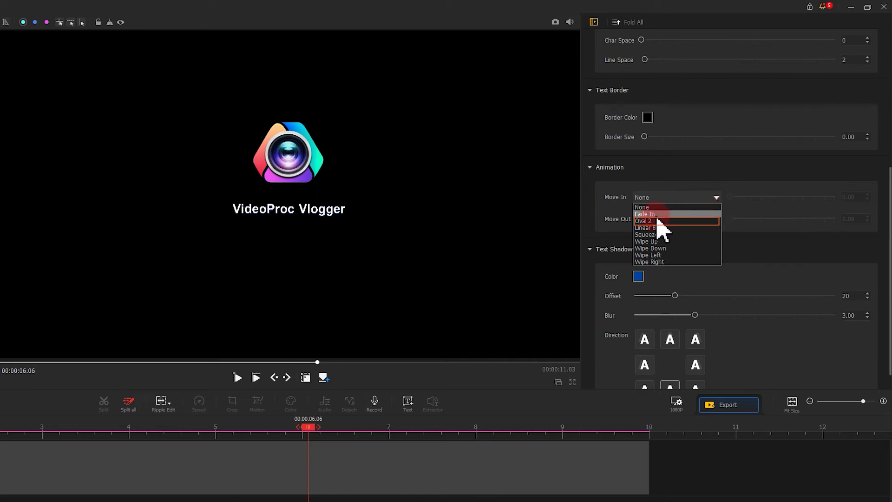
{"action": "left_click", "coordinate": [671, 221]}
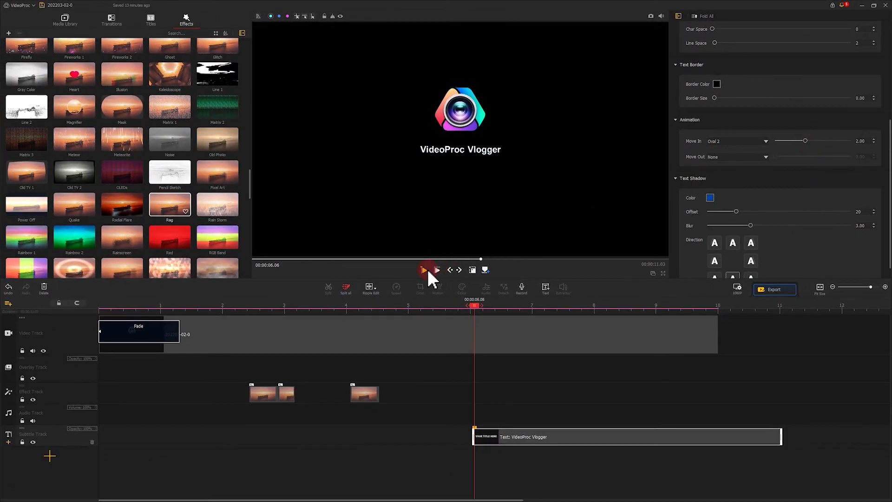
{"action": "left_click", "coordinate": [423, 269]}
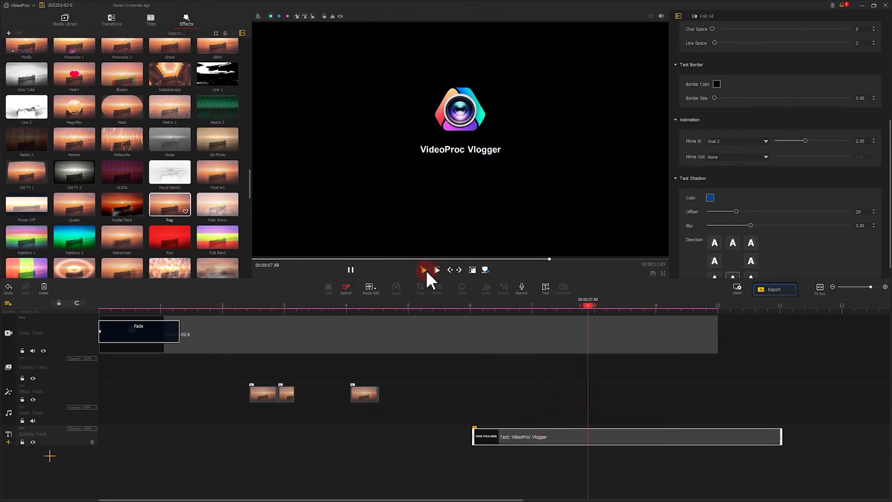
{"action": "left_click", "coordinate": [350, 270]}
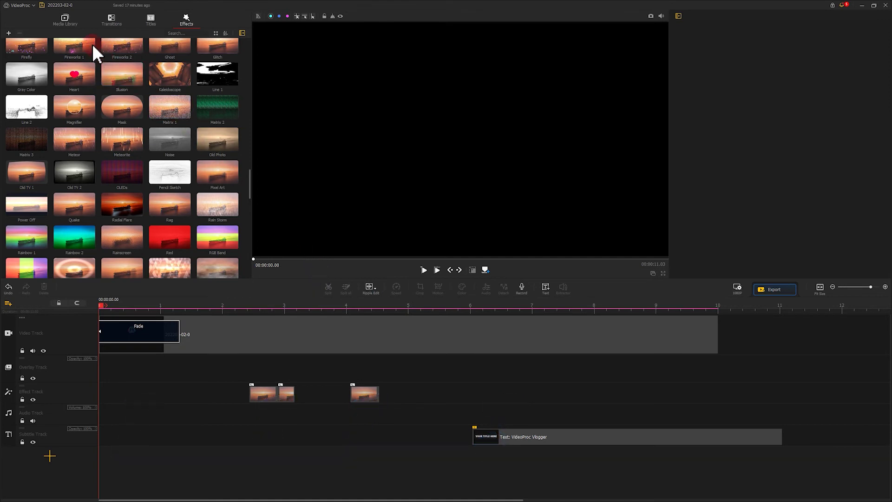
- Add sound 01 at the start of the audio track
{"action": "left_click", "coordinate": [65, 20]}
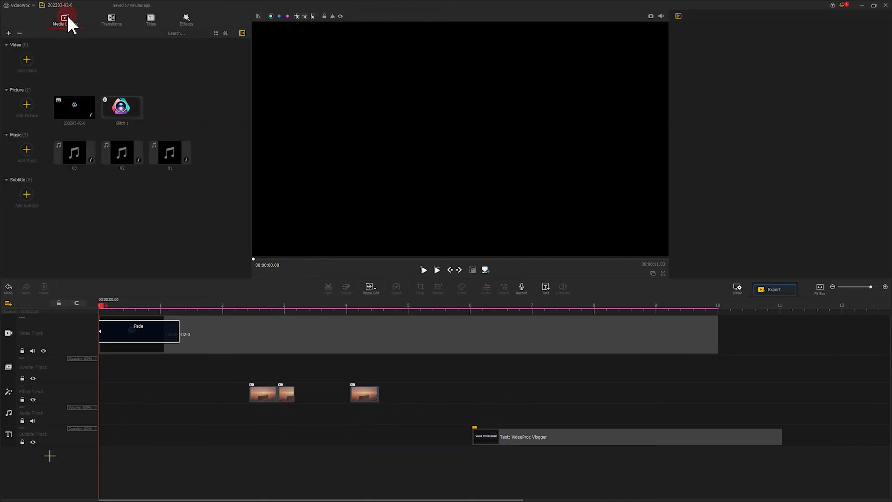
{"action": "left_click", "coordinate": [169, 155]}
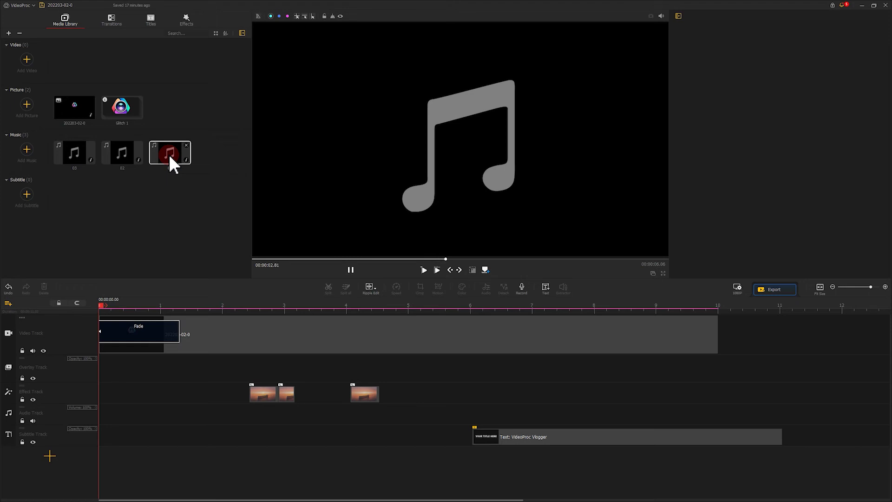
{"action": "left_click_drag", "start_coordinate": [168, 154], "coordinate": [91, 380]}
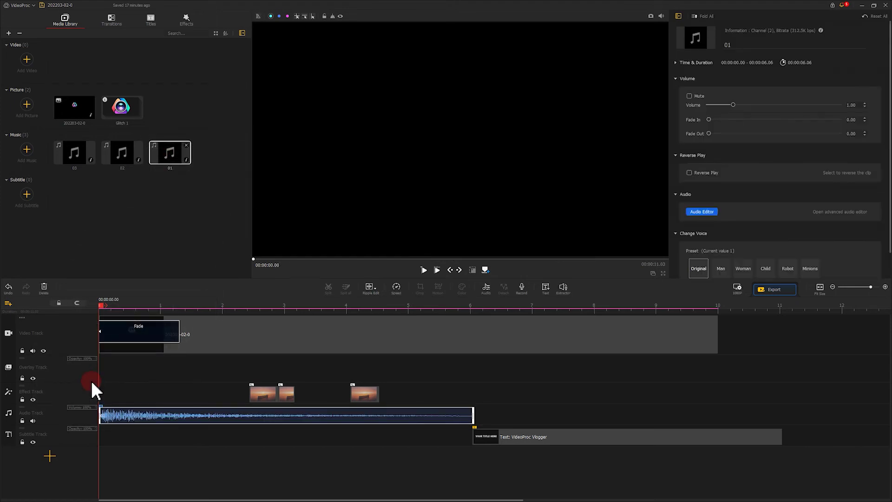
- Place two trimmed 02 sound clips under the glitch effects: 0.92 s at 2.24 s and 3.87–5.23 s
{"action": "left_click", "coordinate": [124, 157]}
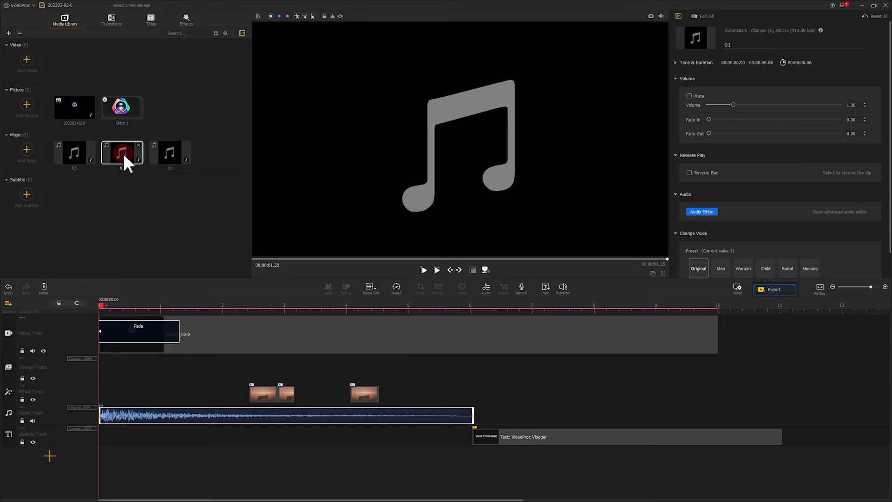
{"action": "left_click_drag", "start_coordinate": [123, 153], "coordinate": [254, 350]}
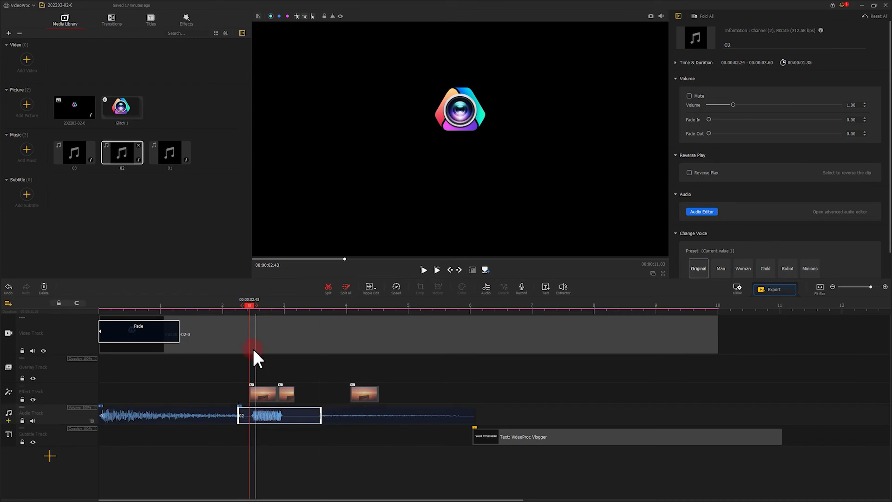
{"action": "left_click", "coordinate": [313, 416]}
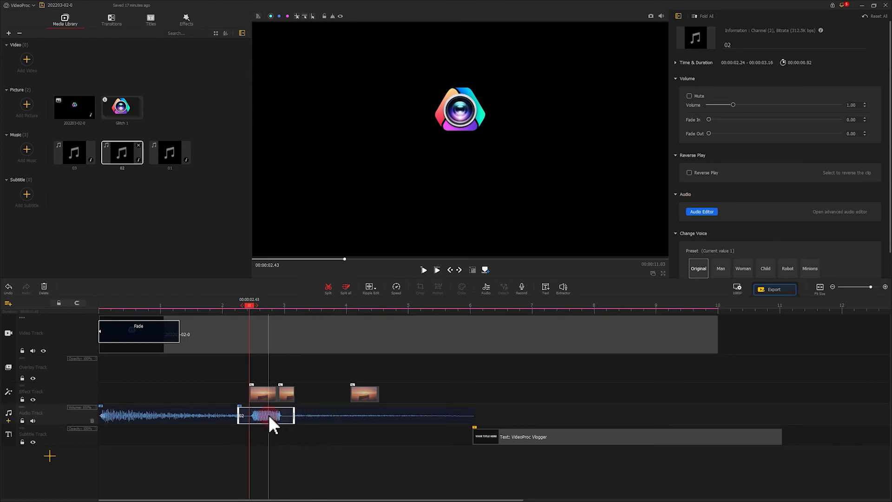
{"action": "left_click", "coordinate": [154, 195]}
{"action": "left_click_drag", "start_coordinate": [124, 158], "coordinate": [360, 413]}
{"action": "left_click", "coordinate": [372, 414]}
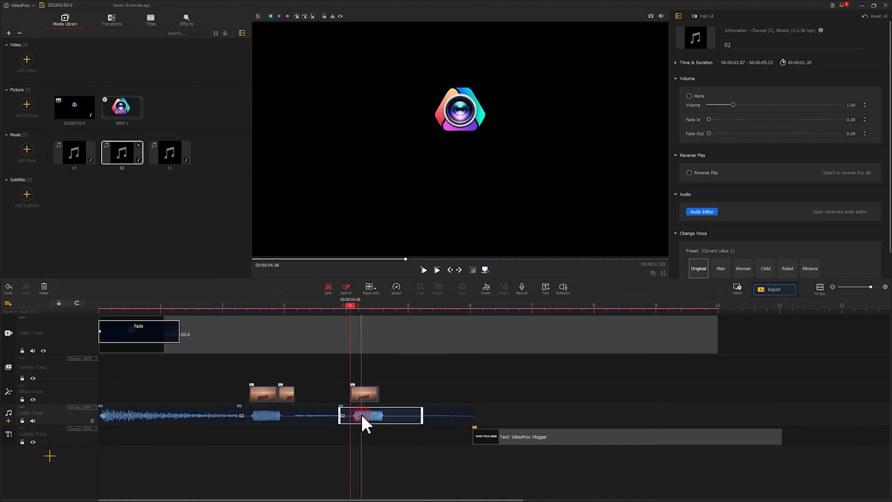
- Place sound 03 and the title clip at about 4.98 s, and trim the second 02 clip to end at 4.46 s
{"action": "left_click", "coordinate": [137, 191]}
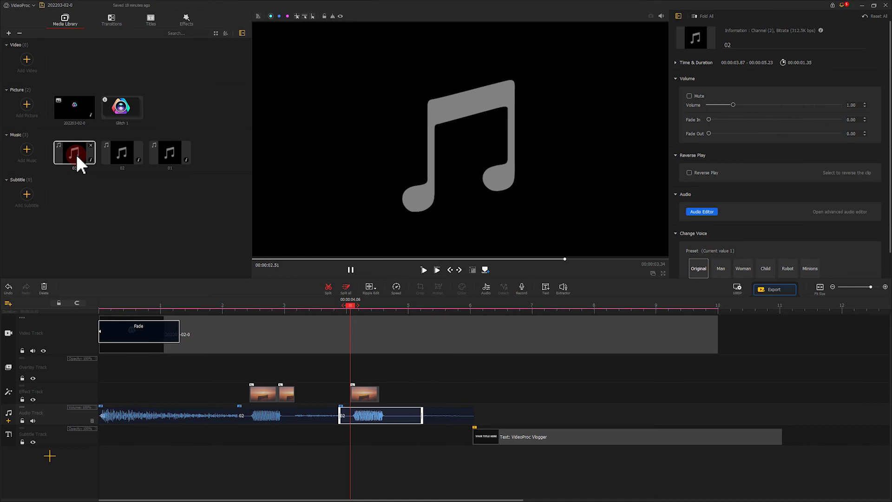
{"action": "left_click_drag", "start_coordinate": [76, 155], "coordinate": [478, 453]}
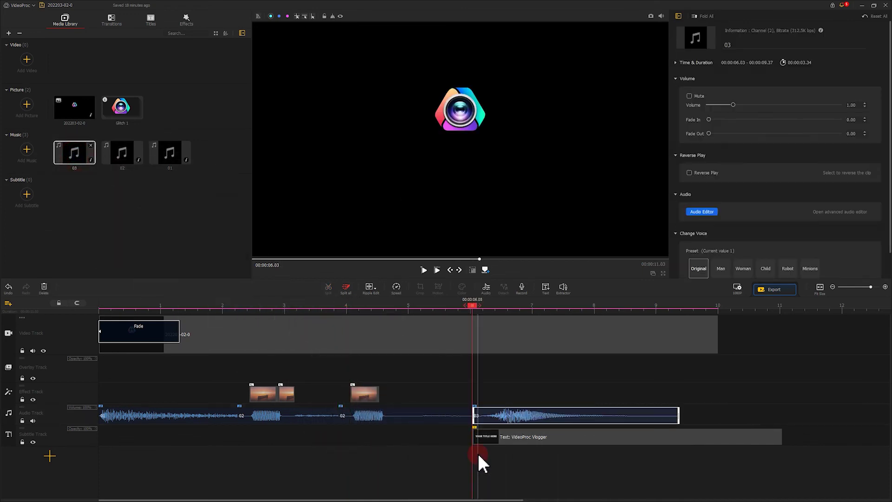
{"action": "left_click_drag", "start_coordinate": [500, 419], "coordinate": [446, 424]}
{"action": "left_click_drag", "start_coordinate": [511, 437], "coordinate": [442, 434]}
{"action": "left_click", "coordinate": [380, 410]}
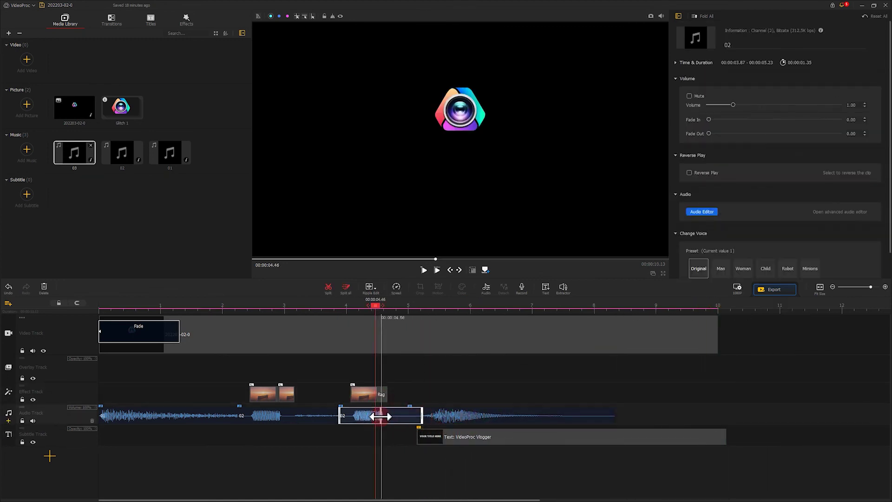
{"action": "left_click_drag", "start_coordinate": [380, 416], "coordinate": [375, 416]}
{"action": "left_click_drag", "start_coordinate": [376, 305], "coordinate": [98, 305]}
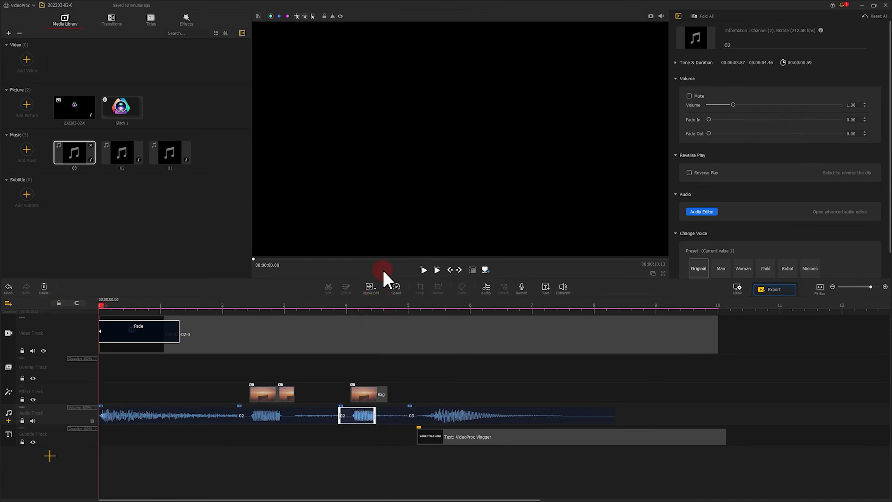
{"action": "left_click", "coordinate": [423, 268]}
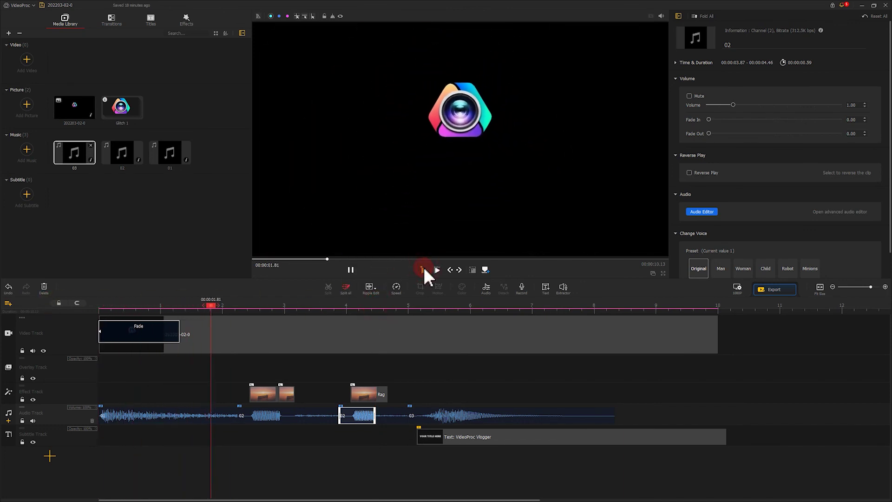